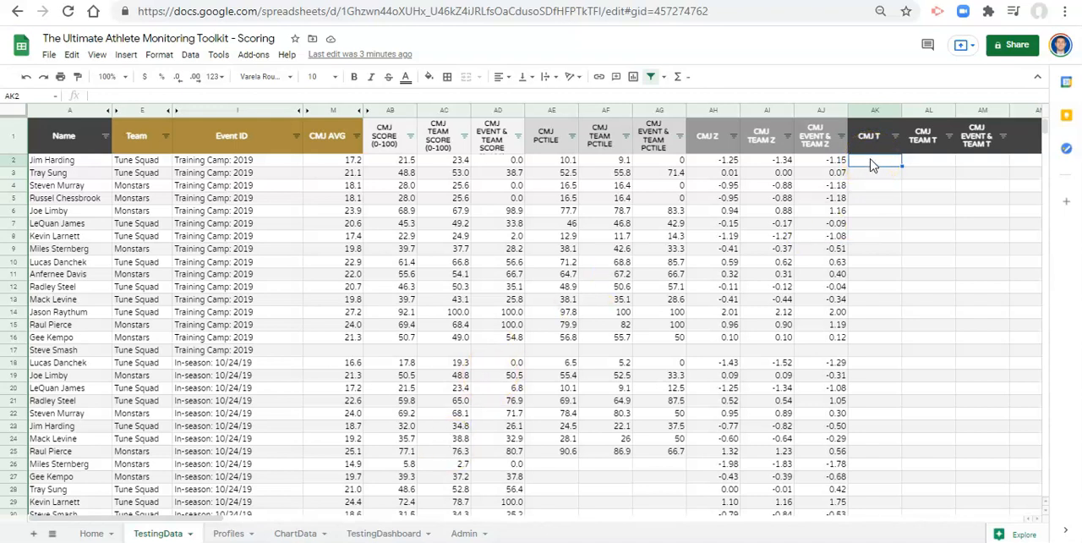
- Enter the T-score formula =50+AH2*10 in cell AK2 of the CMJ T column
left_click(873, 165)
left_click(872, 162)
type("=50")
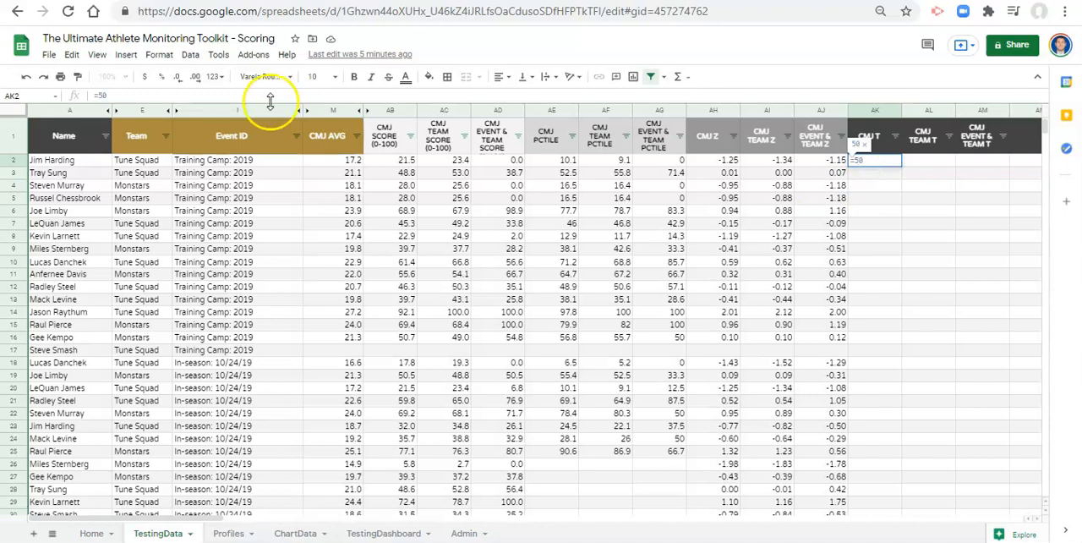
type("+")
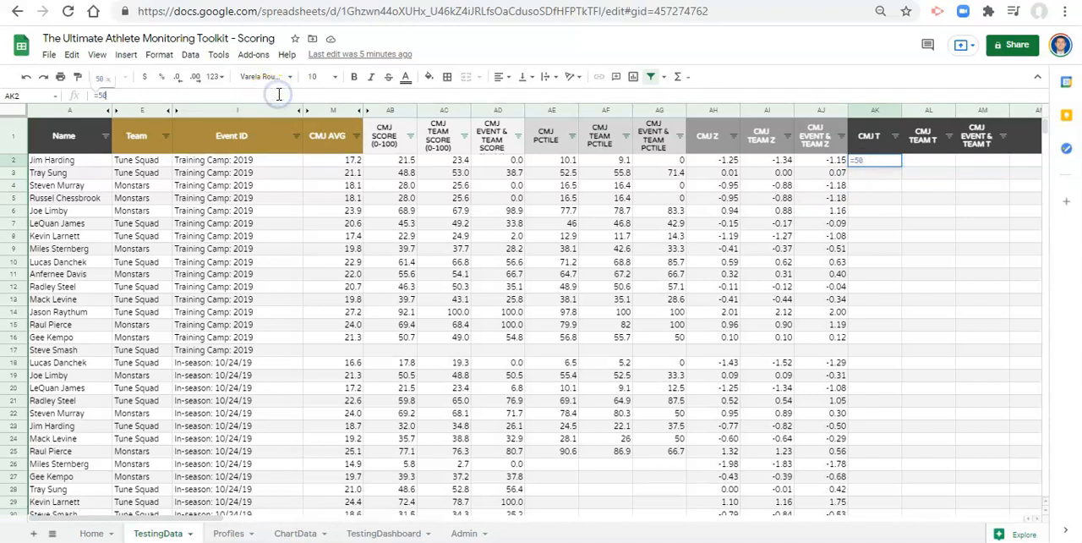
left_click(723, 162)
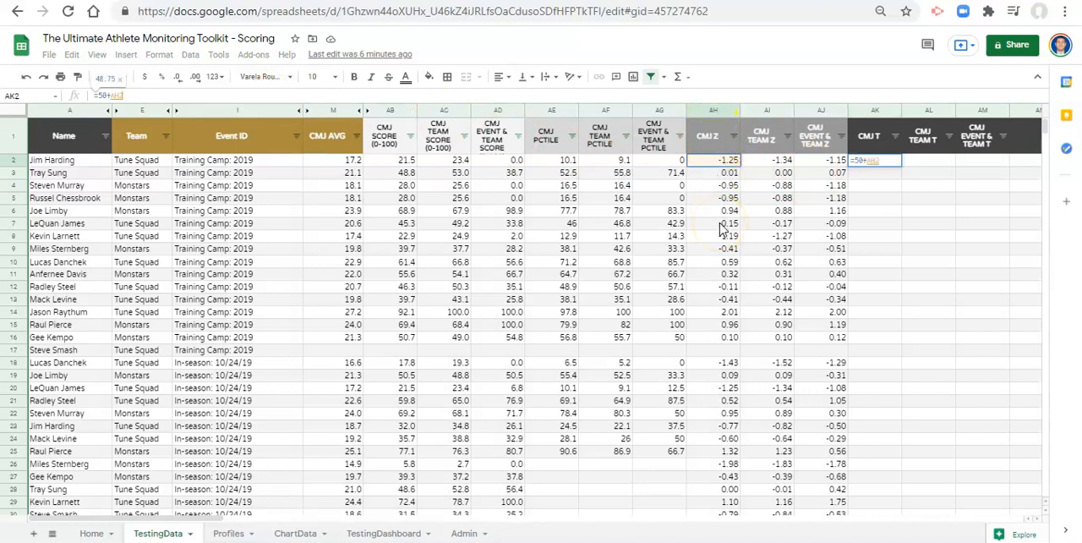
type("*10")
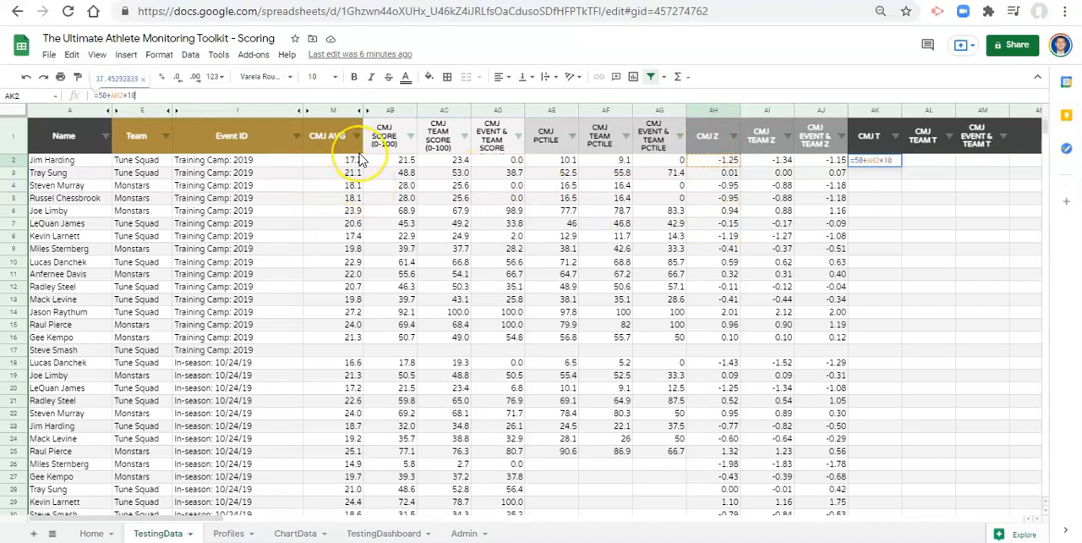
key("Return")
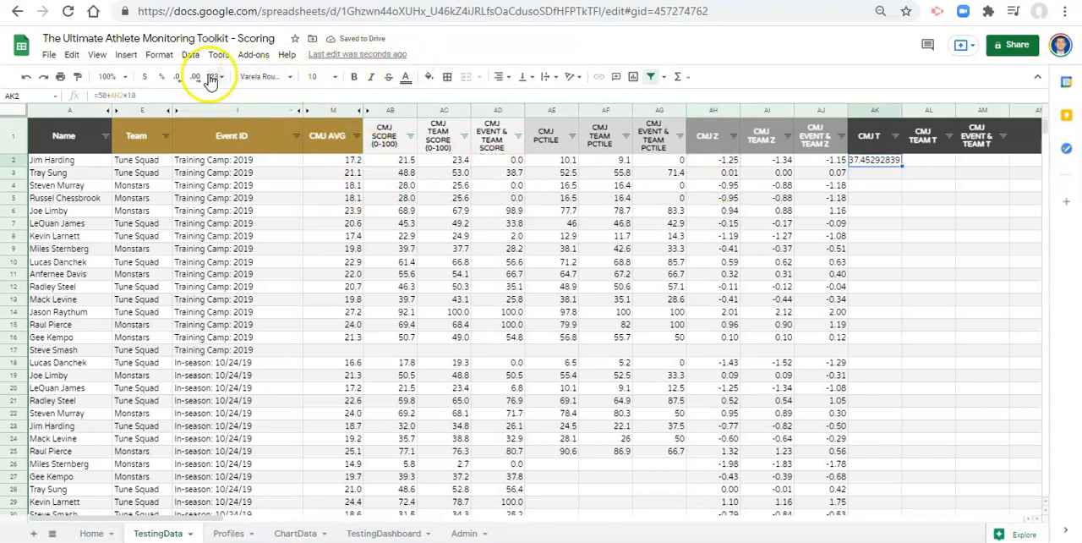
- Reduce the displayed precision of cell AK2 to one decimal place
left_click(181, 77)
left_click(180, 77)
left_click(180, 77)
left_click(180, 77)
left_click(180, 77)
left_click(180, 77)
left_click(180, 77)
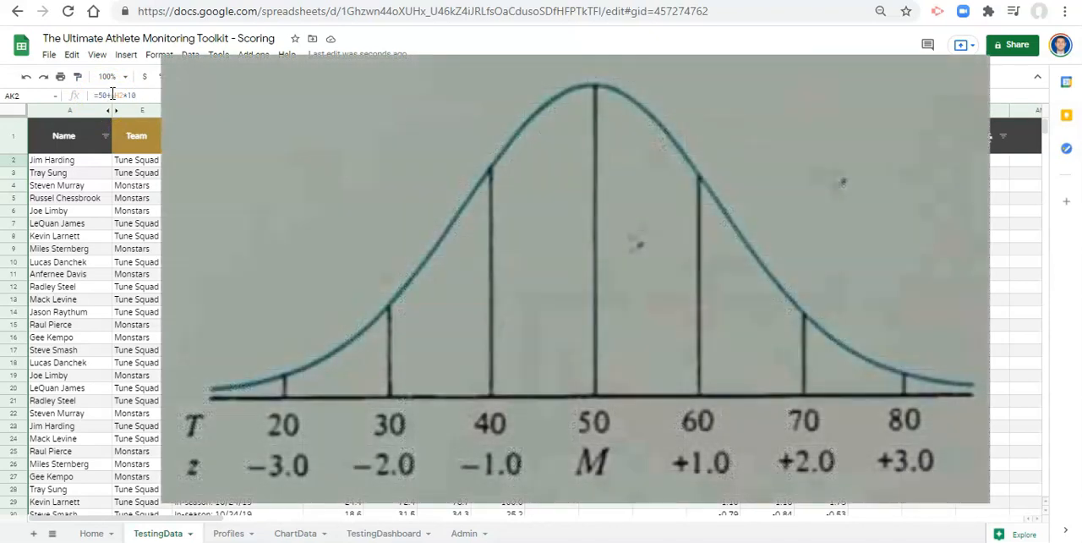
- Try 5 and 1 as the constants in AK2's T-score formula, and restore them to 50 and 10
left_click(120, 95)
left_click(142, 95)
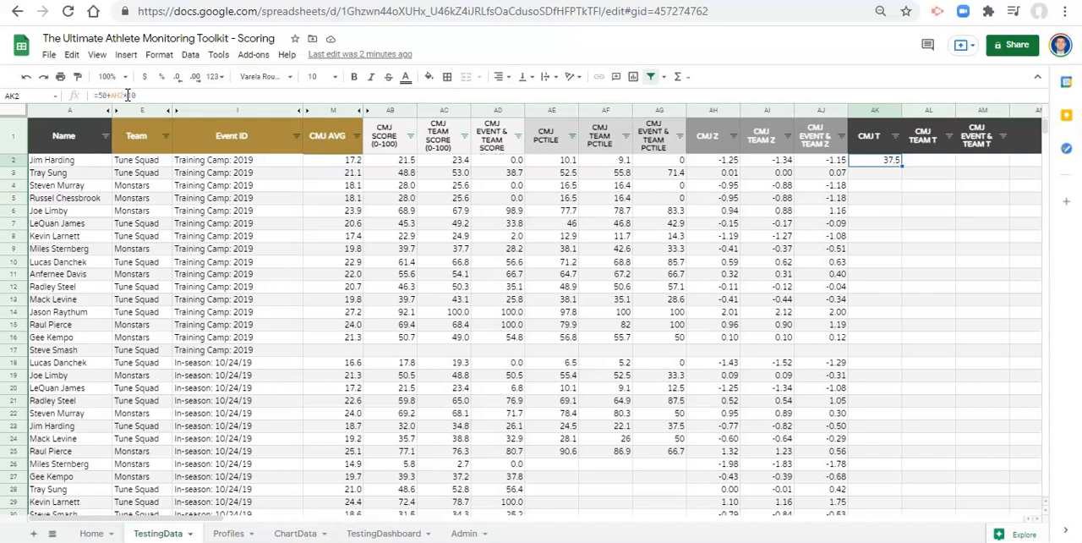
left_click(126, 95)
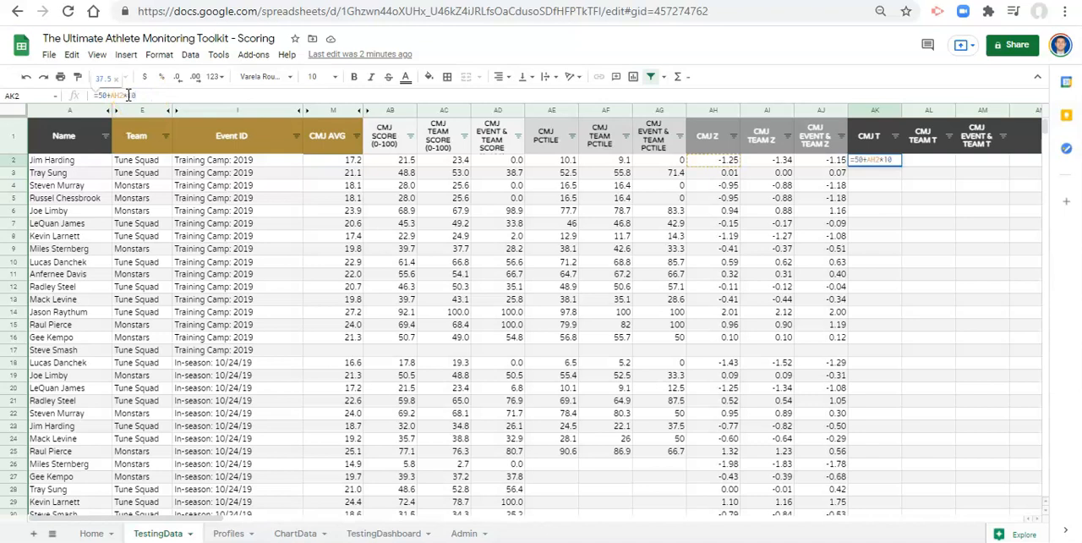
left_click(144, 96)
left_click(109, 96)
key("BackSpace")
left_click(133, 96)
key("BackSpace")
left_click(172, 95)
type("0")
left_click(104, 95)
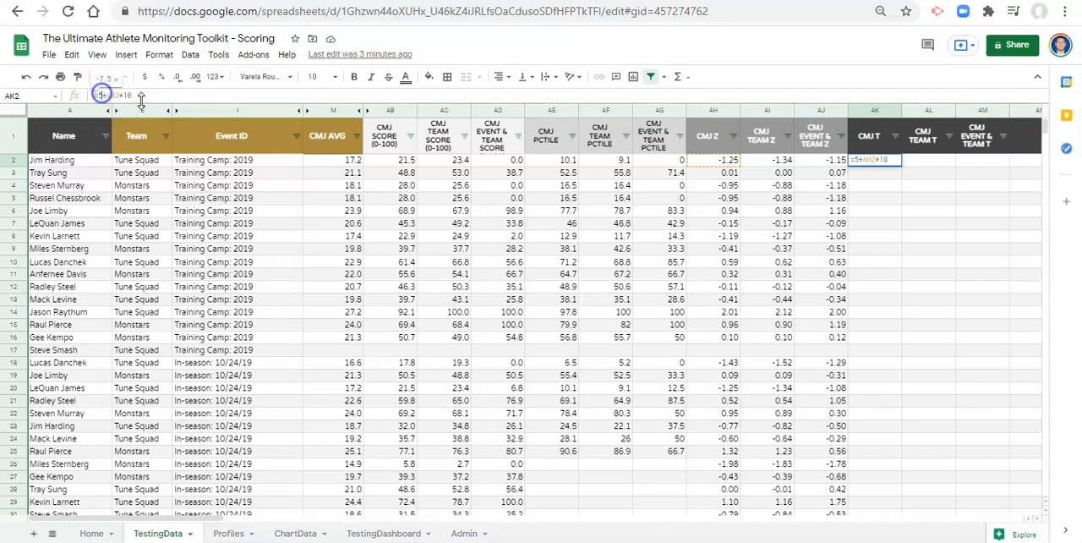
type("0")
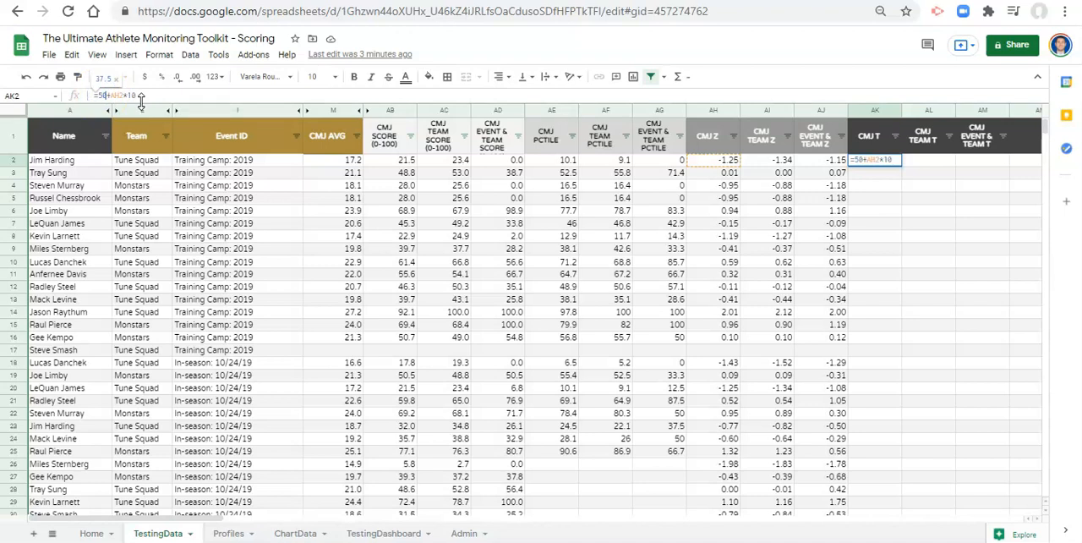
key("Return")
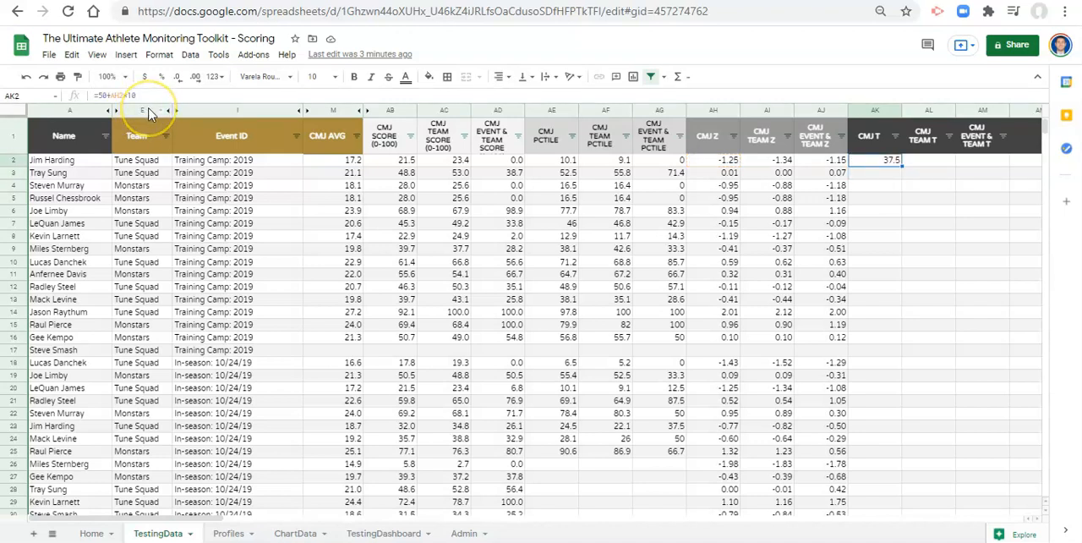
- Wrap AK2's formula in a blank check on the CMJ average so it reads =IF(M2="","",50+AH2*10)
left_click(98, 95)
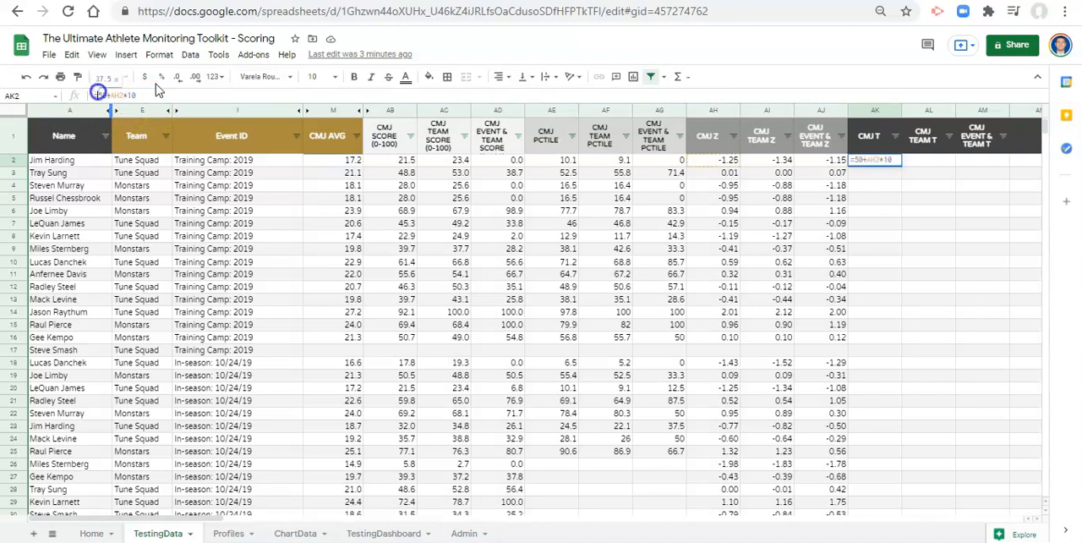
type("IF(")
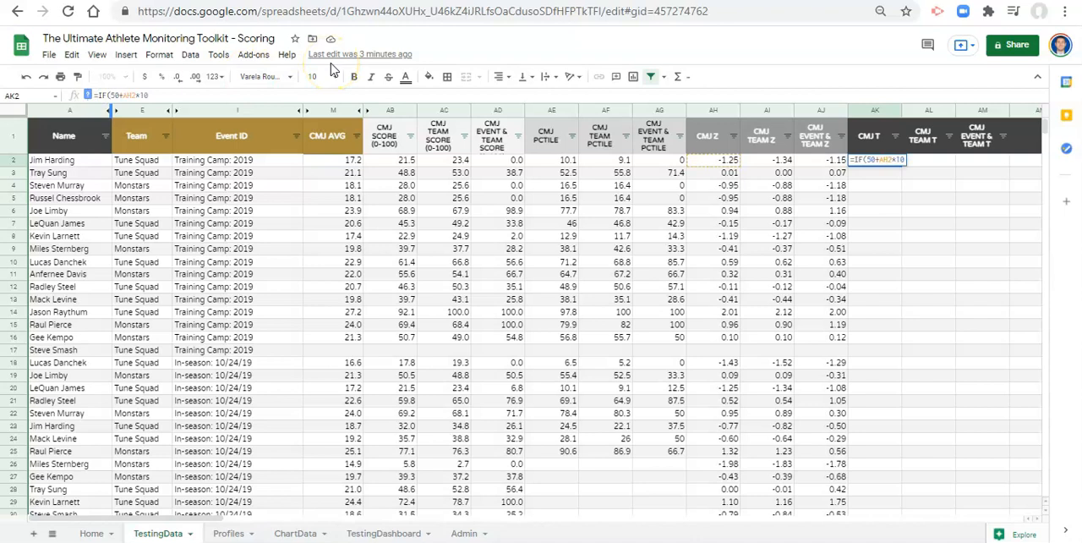
left_click(332, 163)
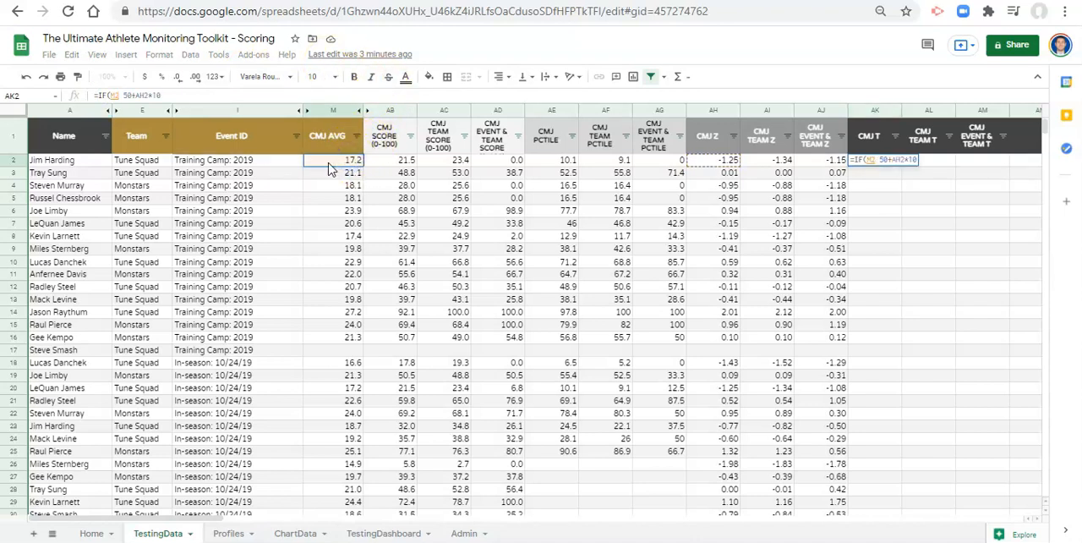
type("=\"\"")
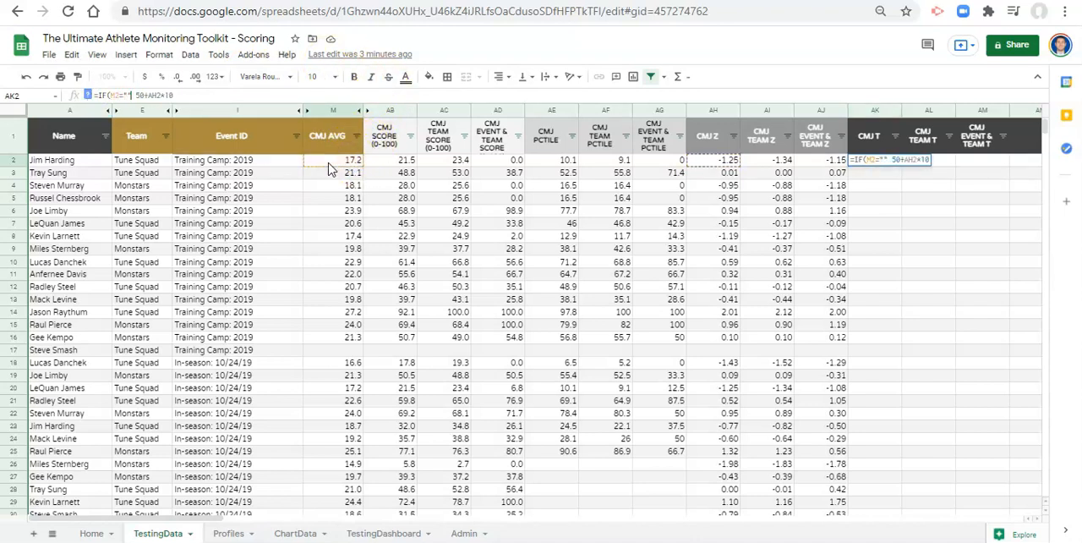
type(",")
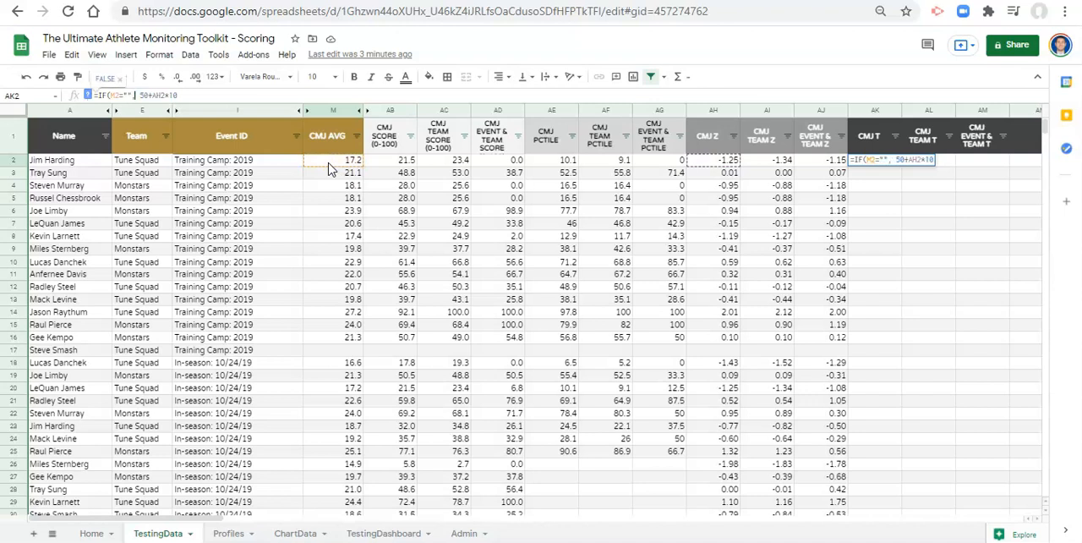
type("\"\"")
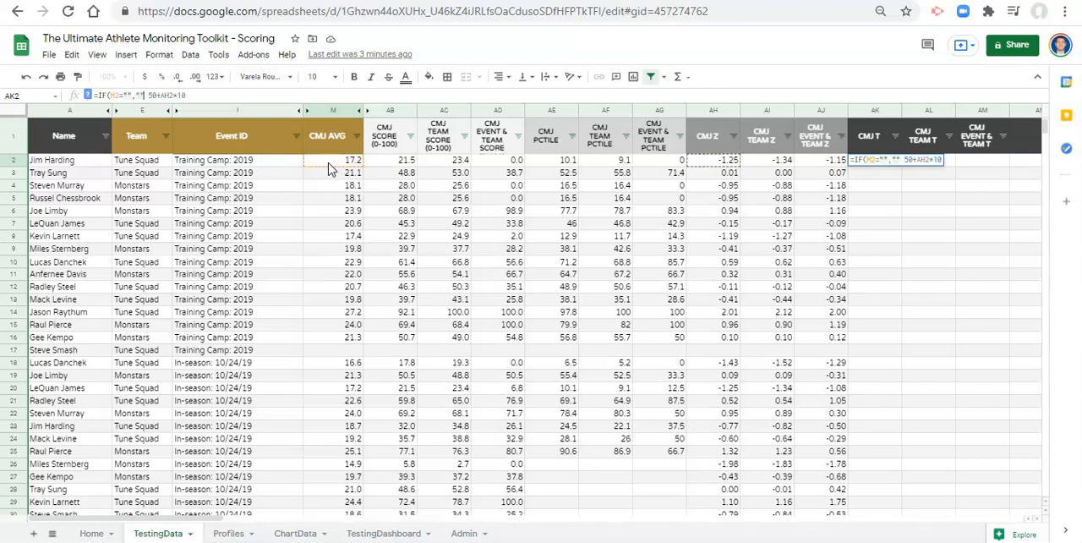
type(",")
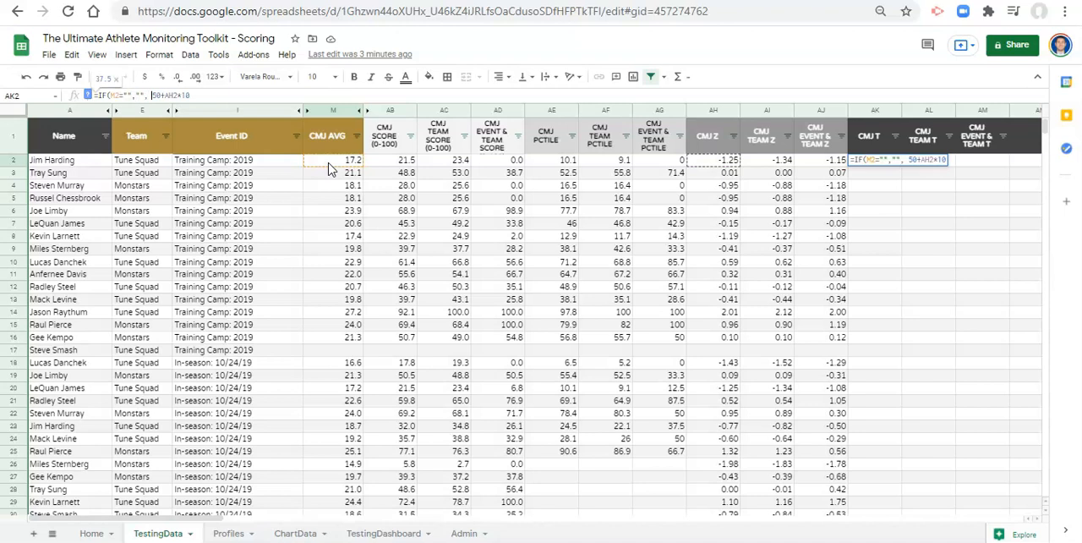
left_click(186, 95)
type(")")
key("Return")
key("Up")
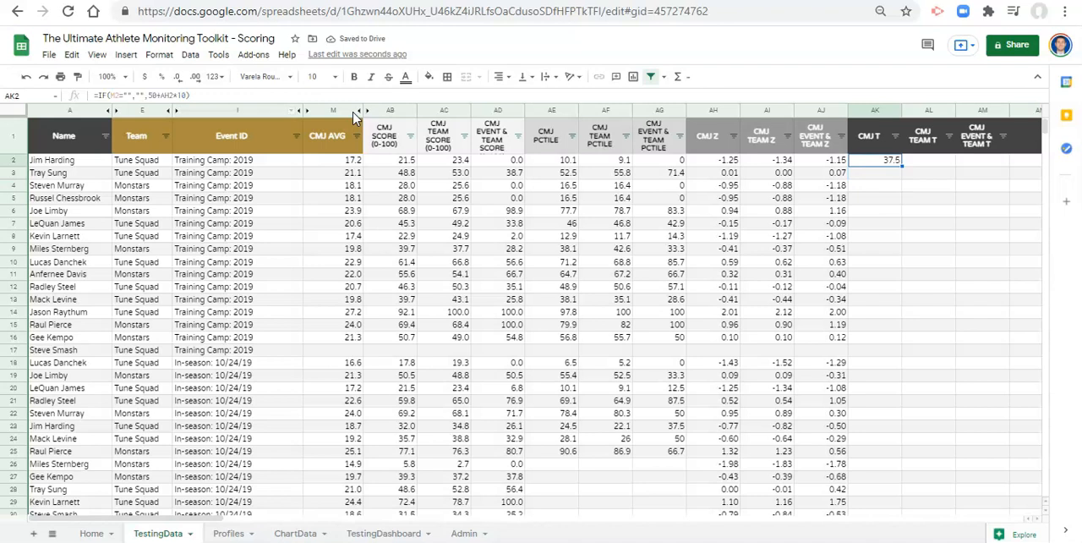
- Copy AK2's formula down the CMJ T column through AK17
key("shift+Down")
key("shift+Down")
key("shift+Down")
key("shift+Down")
key("shift+Down")
key("shift+Down")
key("shift+Down")
key("shift+Down")
key("shift+Down")
key("shift+Down")
key("shift+Down")
key("shift+Down")
key("shift+Down")
key("shift+Down")
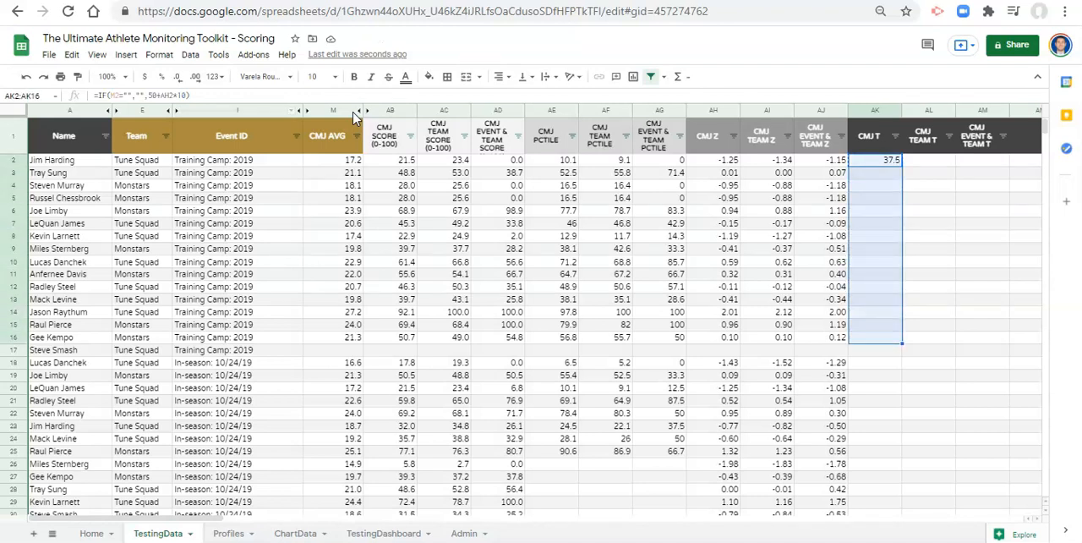
key("shift+Down")
key("ctrl+v")
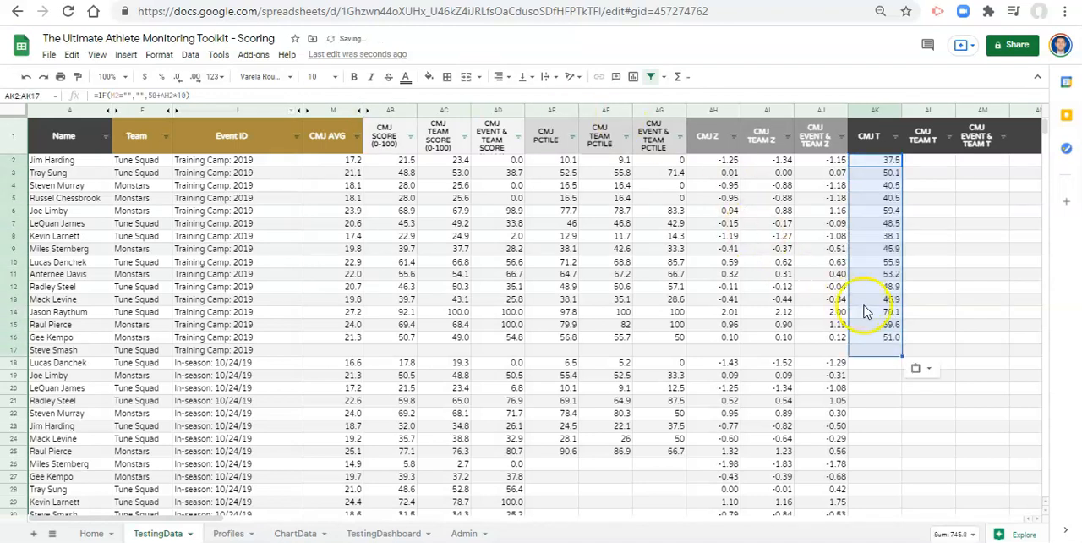
left_click_drag(896, 336, 896, 164)
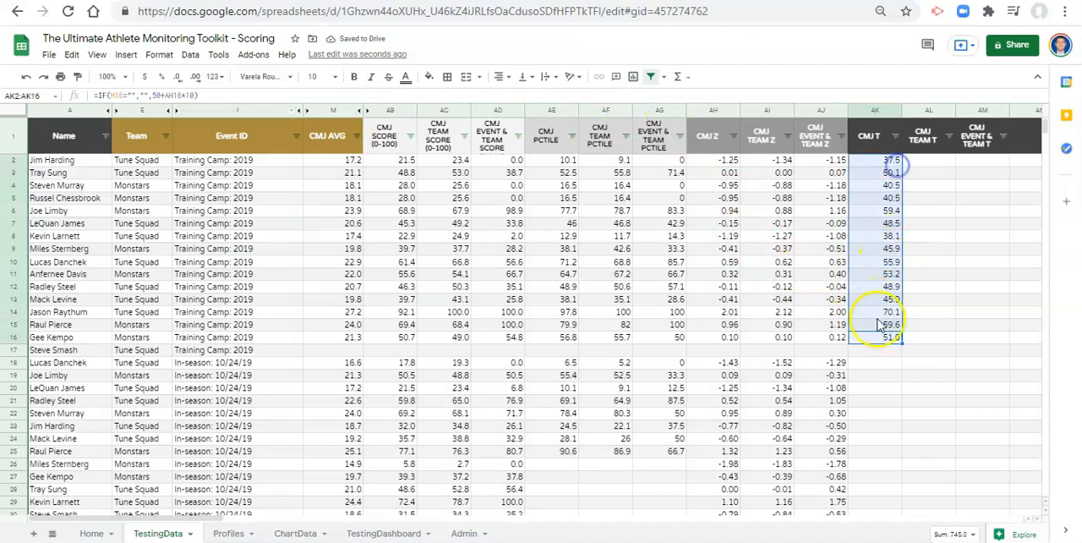
- Copy AK2's formula text into AL2 and reference the team Z-score, giving =IF(M2="","",50+AI2*10)
left_click(917, 167)
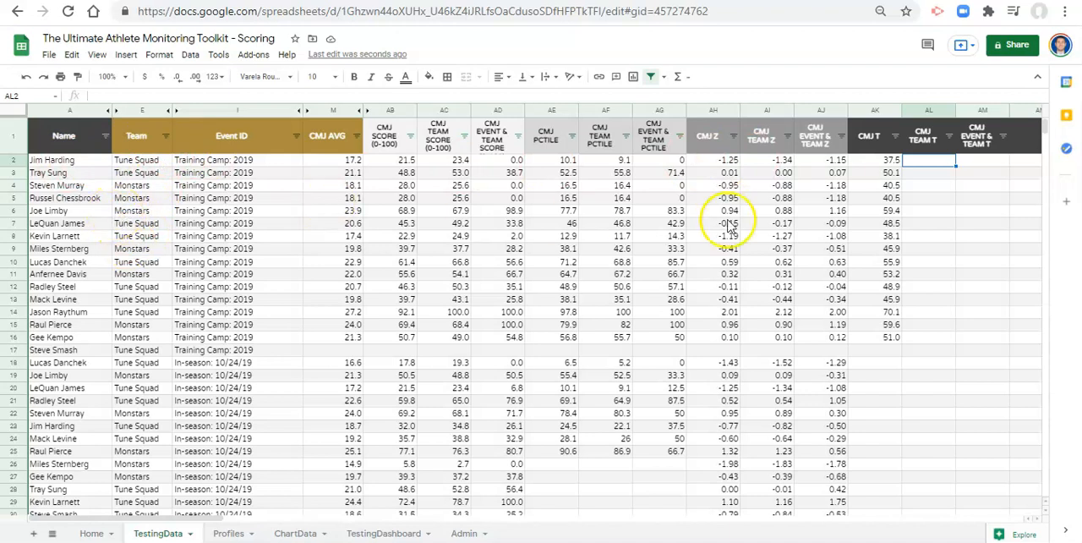
left_click(891, 162)
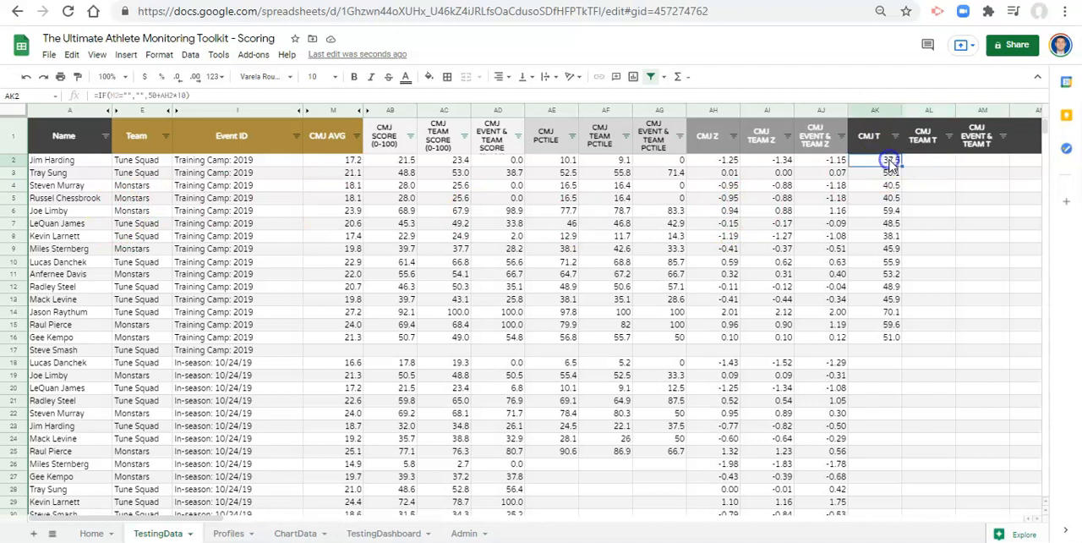
left_click(169, 94)
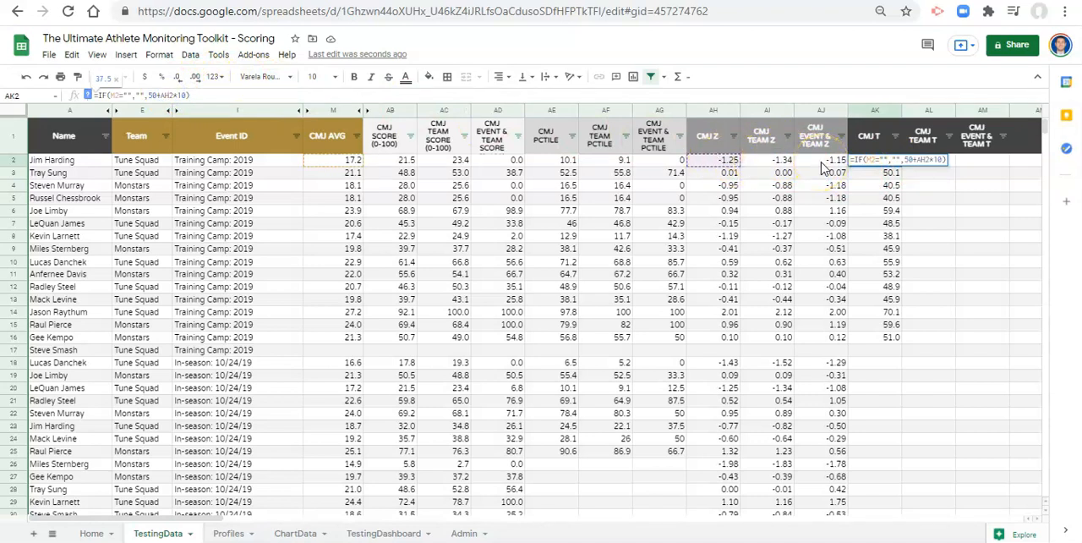
key("Escape")
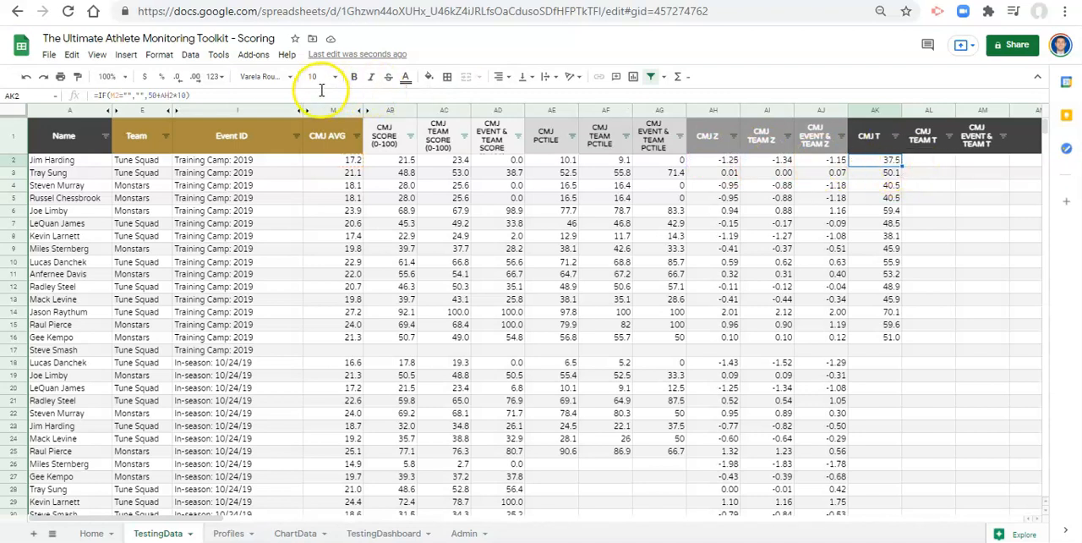
triple_click(132, 96)
key("ctrl+c")
left_click(930, 160)
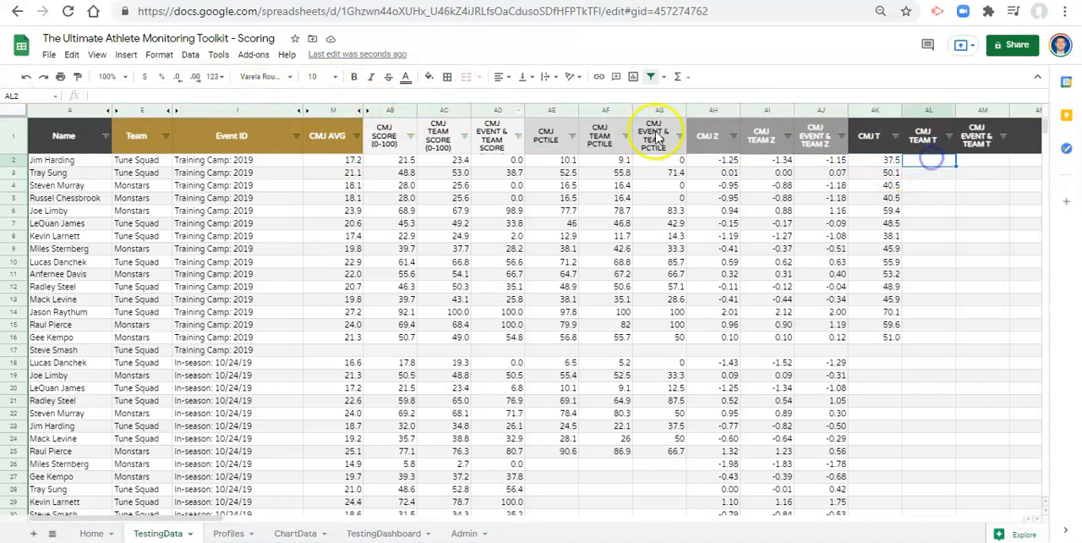
key("ctrl+v")
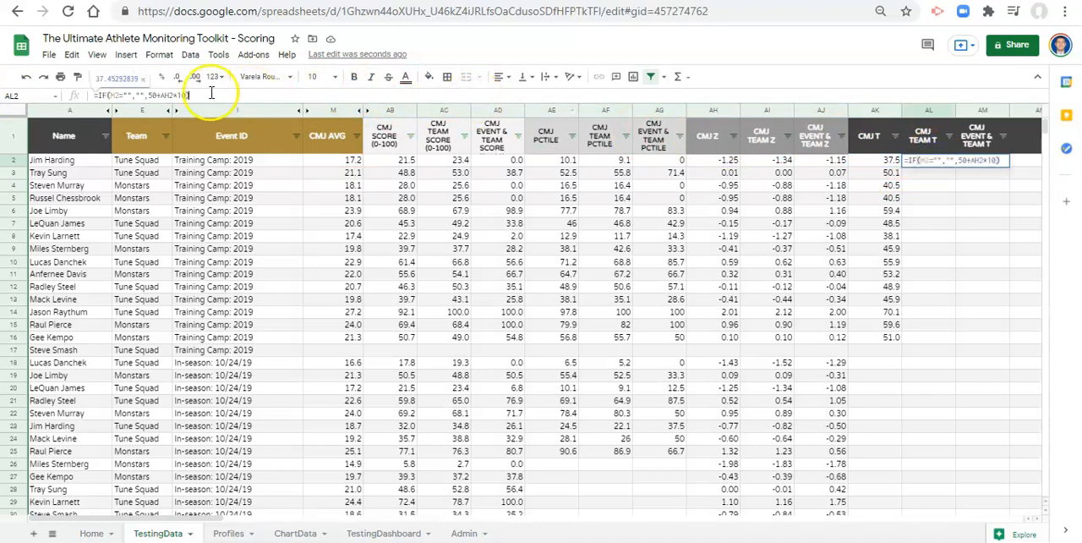
left_click(173, 96)
key("BackSpace")
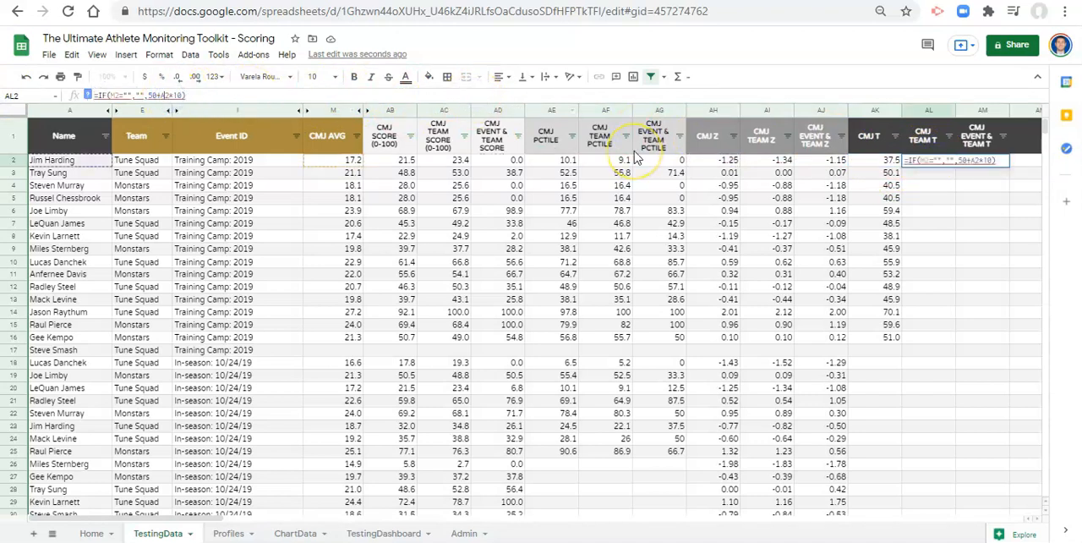
type("I")
key("Up")
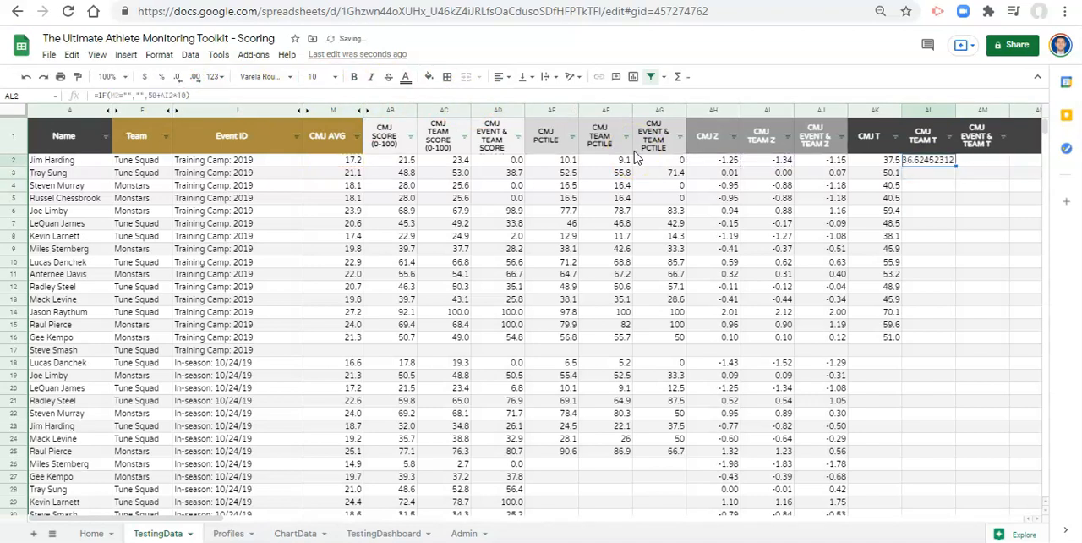
- Copy AL2's formula text into AM2 and reference the event and team Z-score, giving =IF(M2="","",50+AJ2*10)
left_click(946, 165)
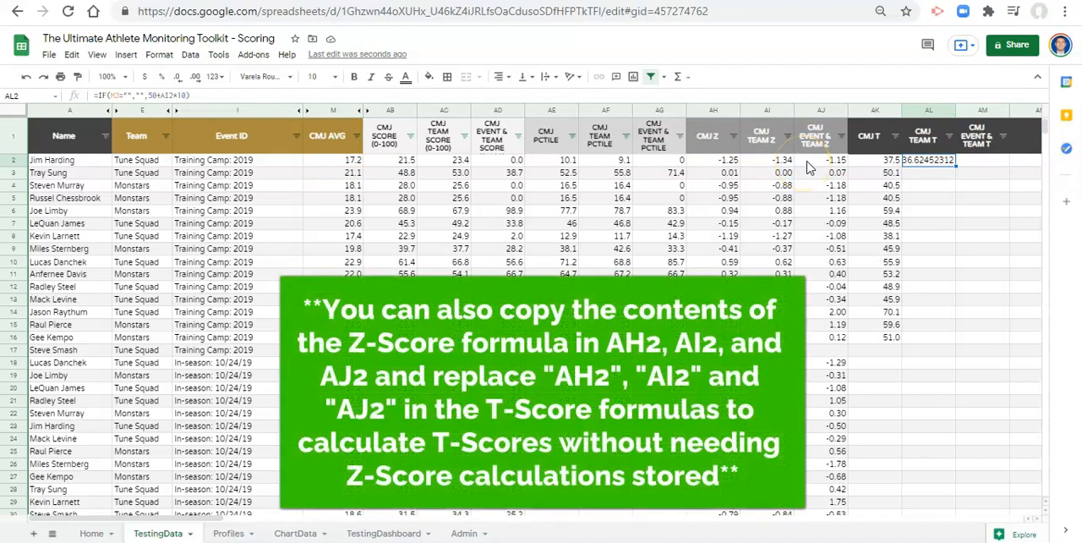
left_click_drag(230, 93, 41, 84)
key("ctrl+c")
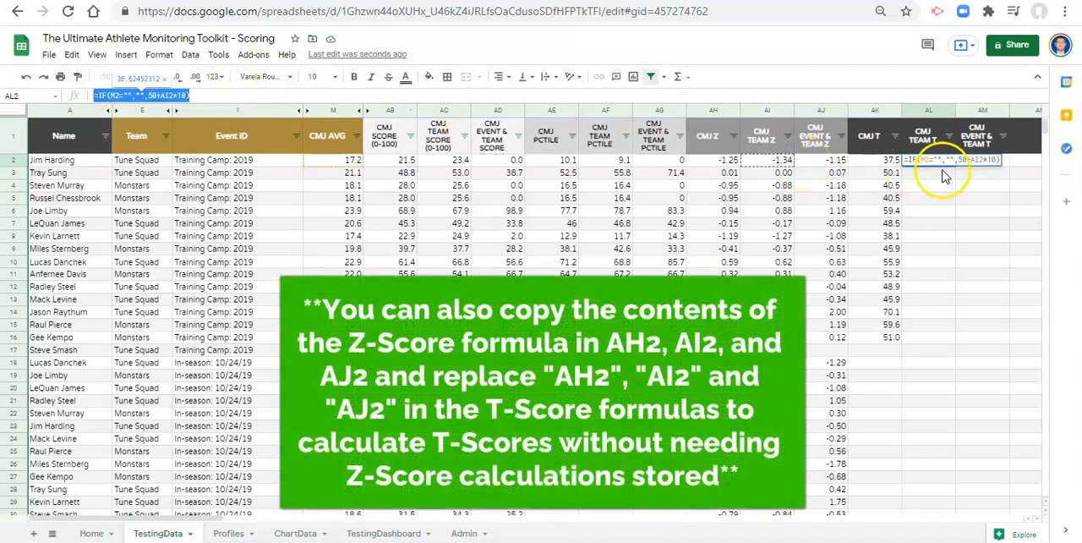
left_click(972, 161)
left_click(348, 96)
key("ctrl+v")
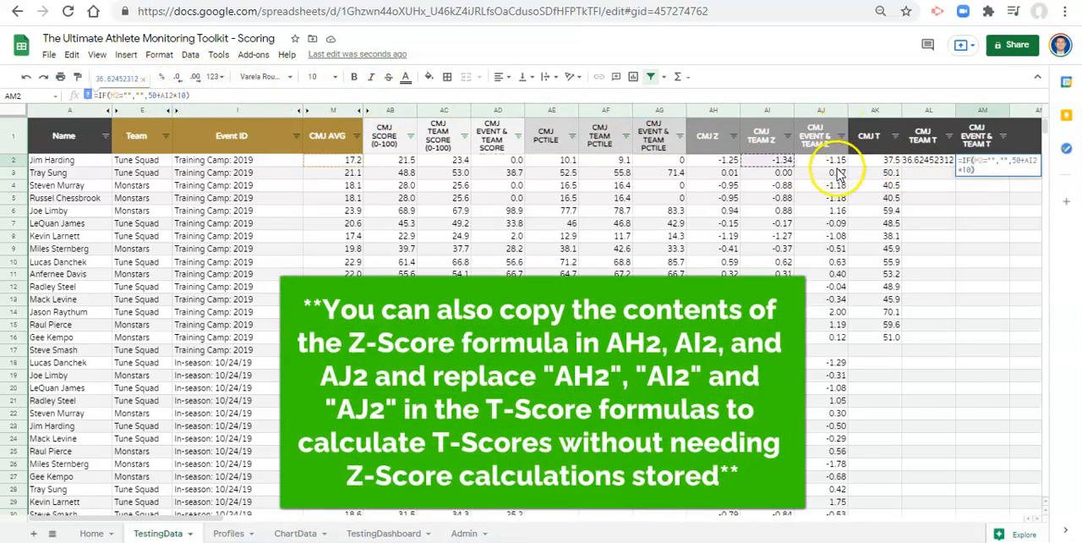
left_click(833, 160)
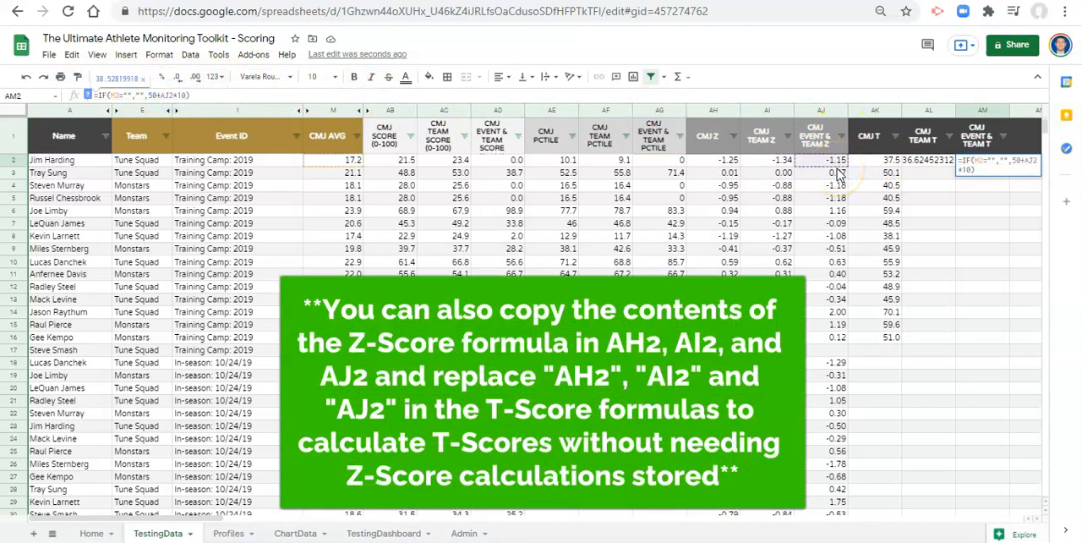
key("Return")
key("Up")
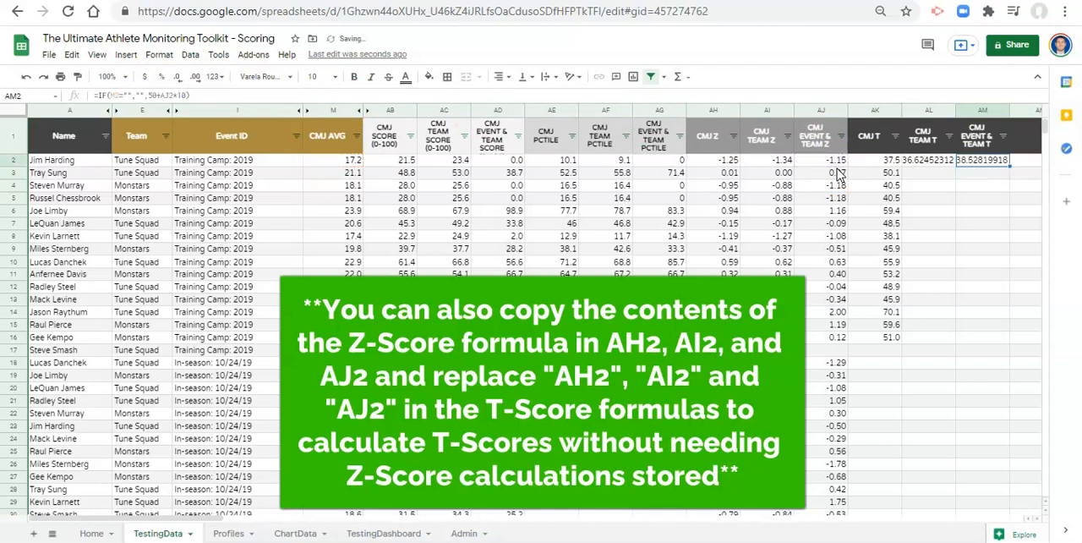
- Reduce the team T-score and the event and team T-score in AL2:AM2 to one decimal place
key("shift+Left")
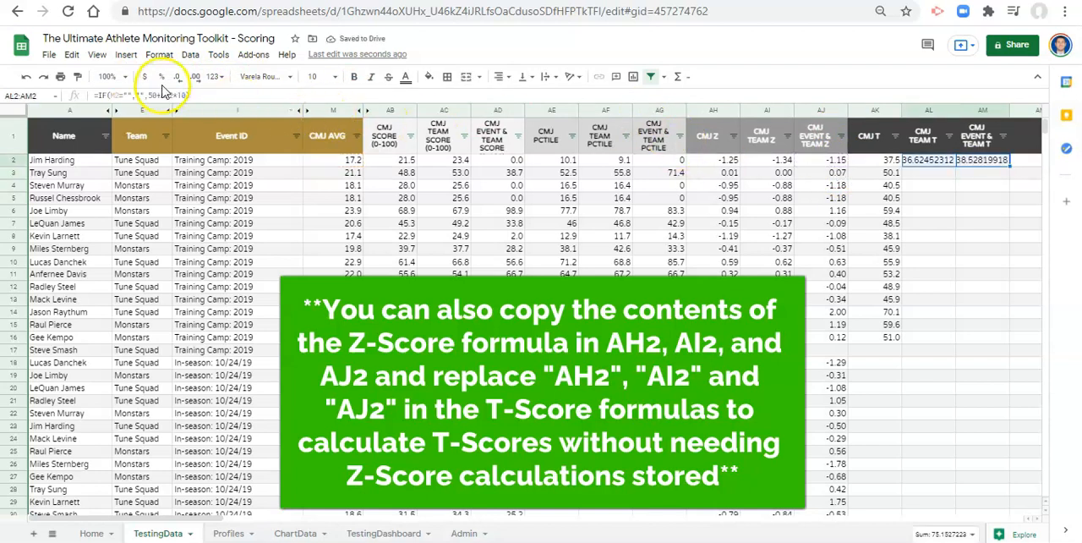
left_click(178, 78)
left_click(178, 77)
left_click(178, 78)
left_click(178, 78)
left_click(179, 78)
left_click(179, 77)
left_click(178, 78)
left_click(876, 186)
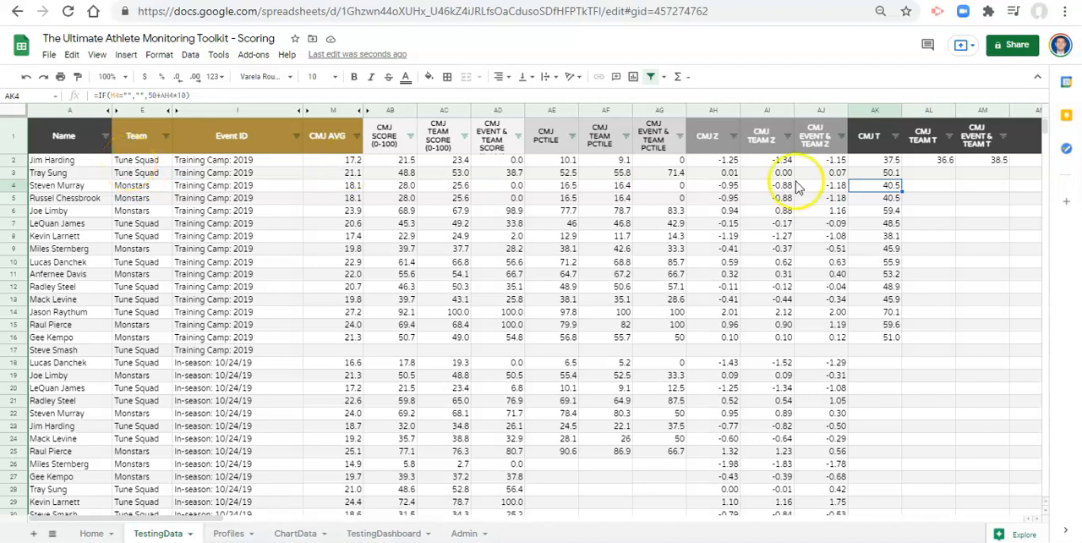
- Copy the three T-score formulas in AK2:AM2 down their columns through row 100
left_click(978, 163)
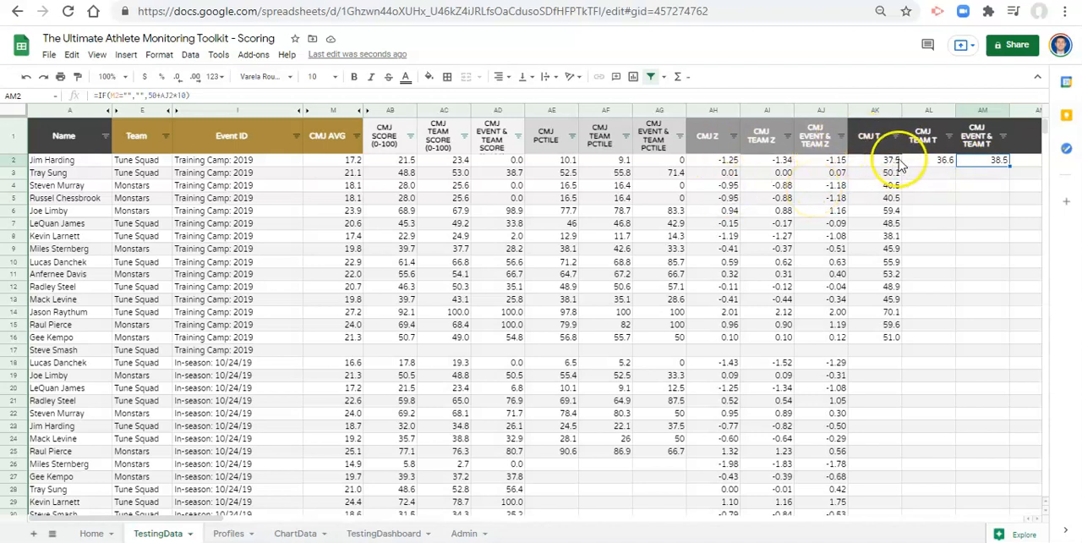
left_click_drag(898, 165, 985, 159)
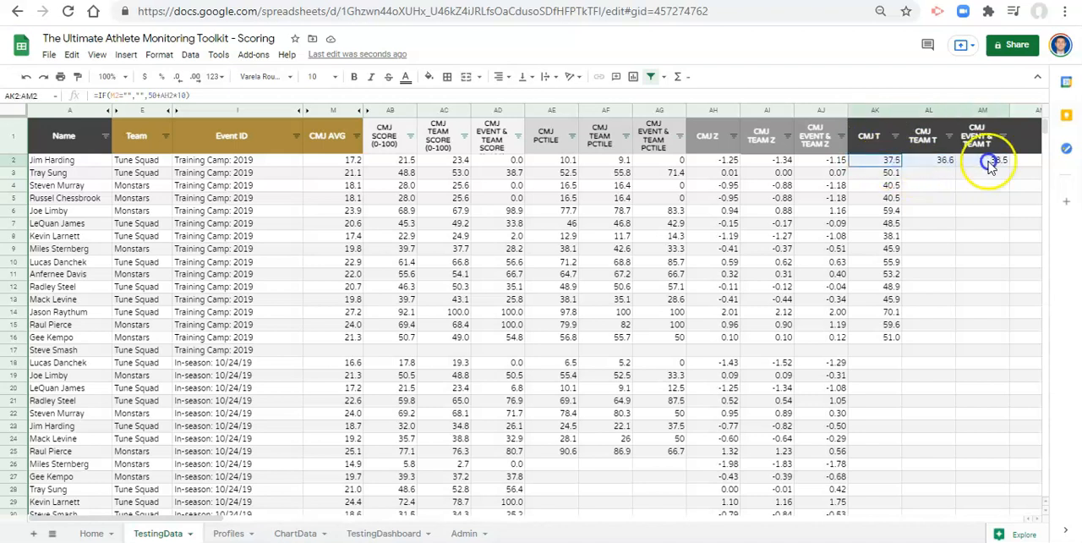
key("ctrl+shift+Down")
key("ctrl+shift+Down")
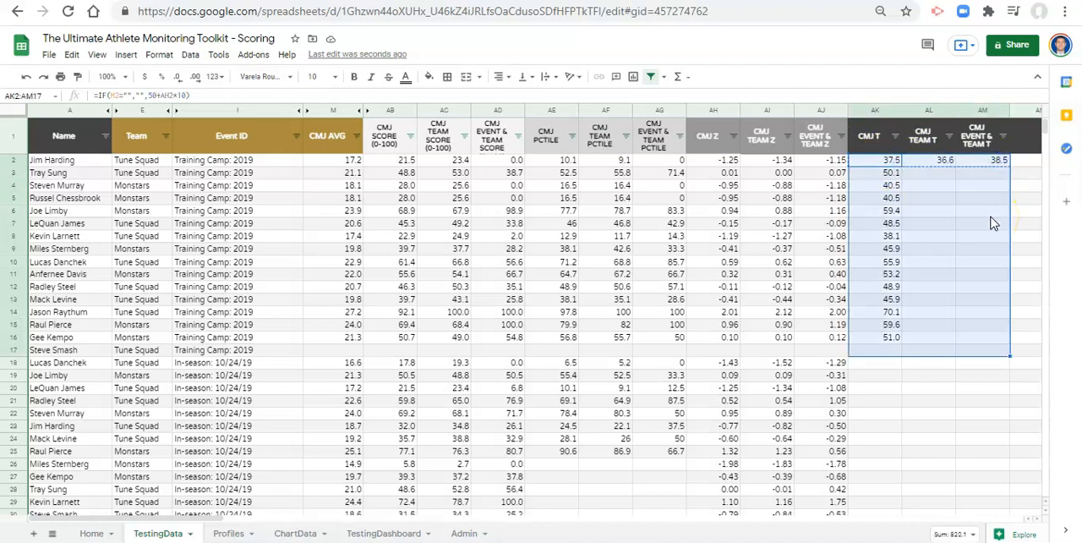
left_click_drag(1047, 483, 1043, 118)
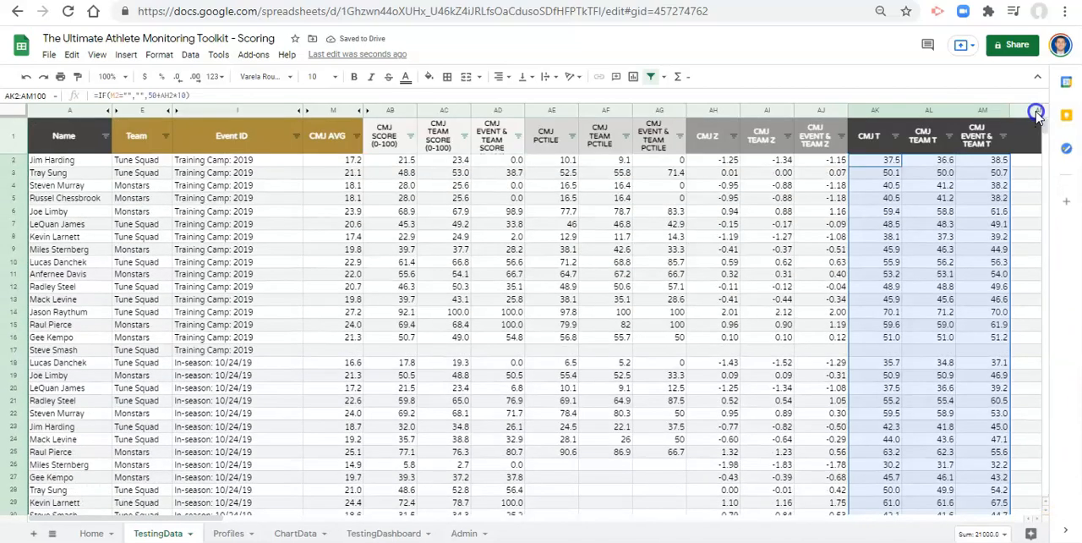
left_click(939, 262)
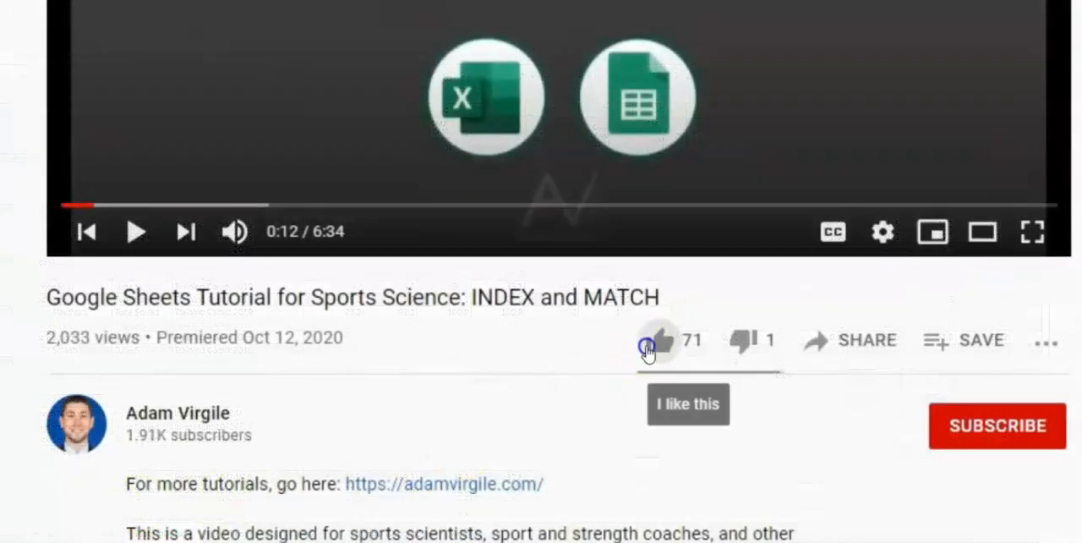
- On YouTube, like the Google Sheets INDEX and MATCH tutorial video and subscribe to its channel
left_click(645, 345)
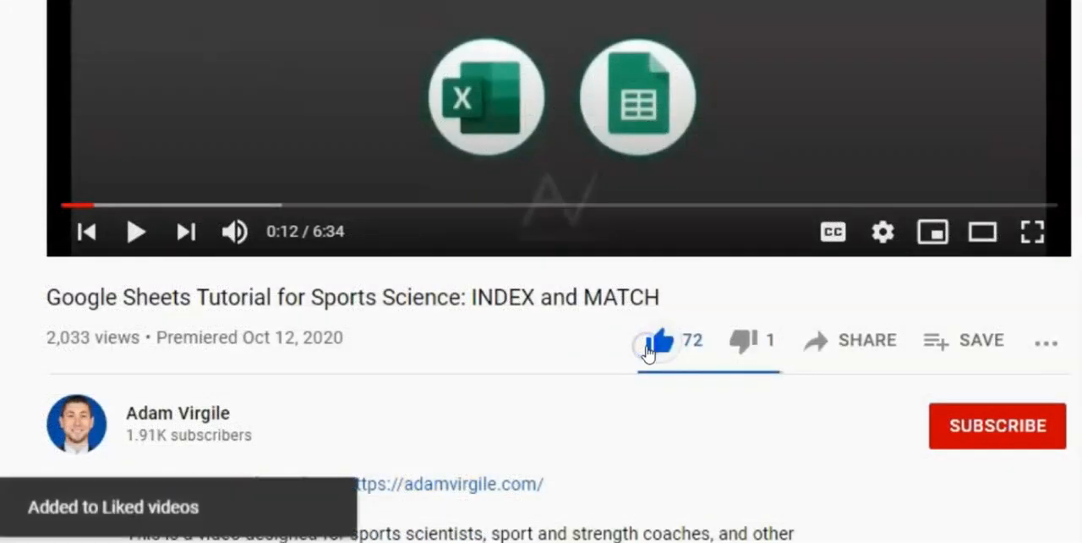
left_click(991, 428)
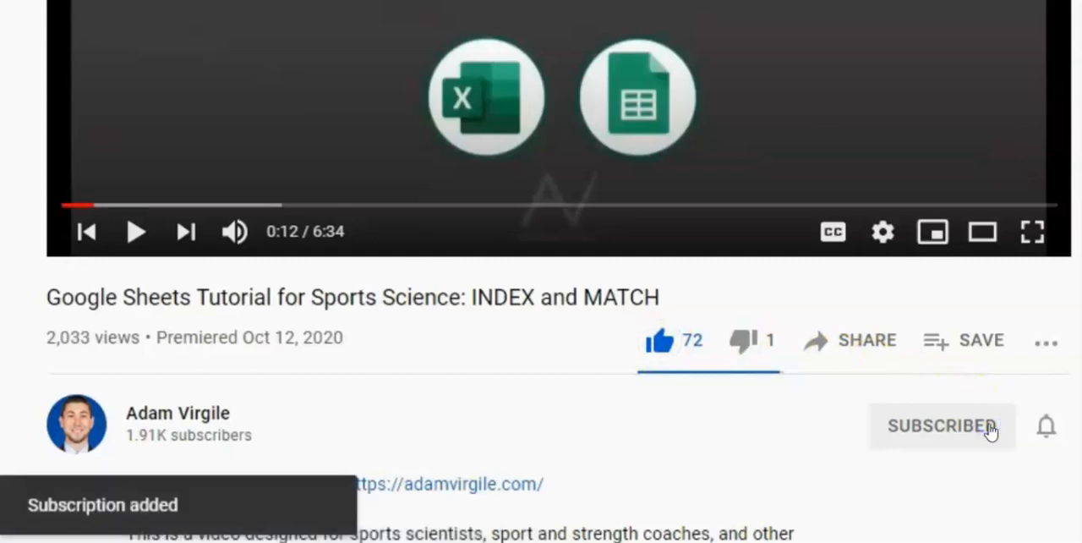